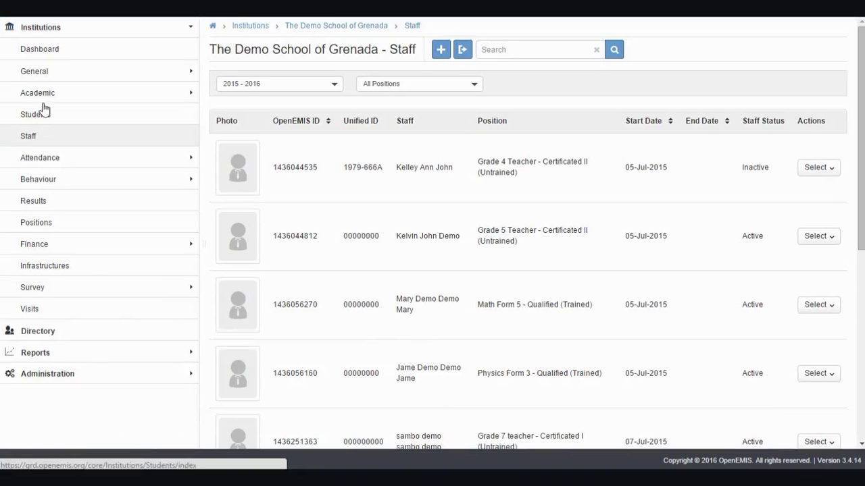
# - Reload The Demo School of Grenada's staff list, dismiss the Total Staff summary, and open the first row's actions
pyautogui.click(35, 140)
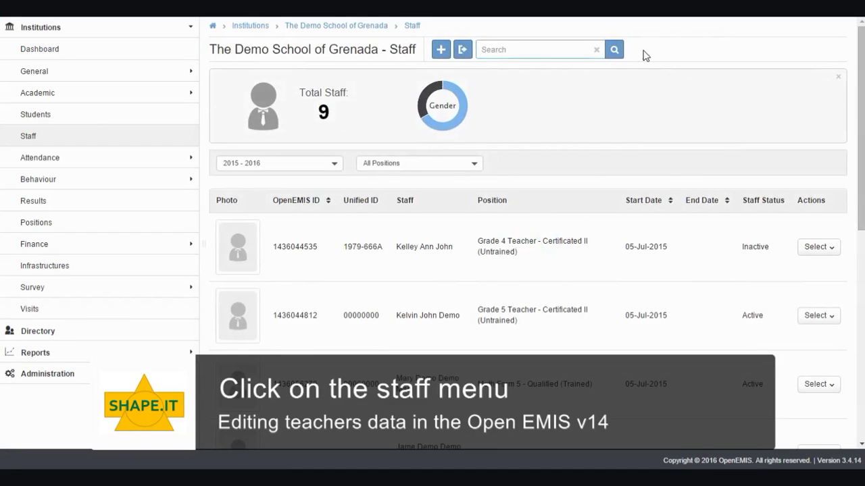
pyautogui.click(839, 77)
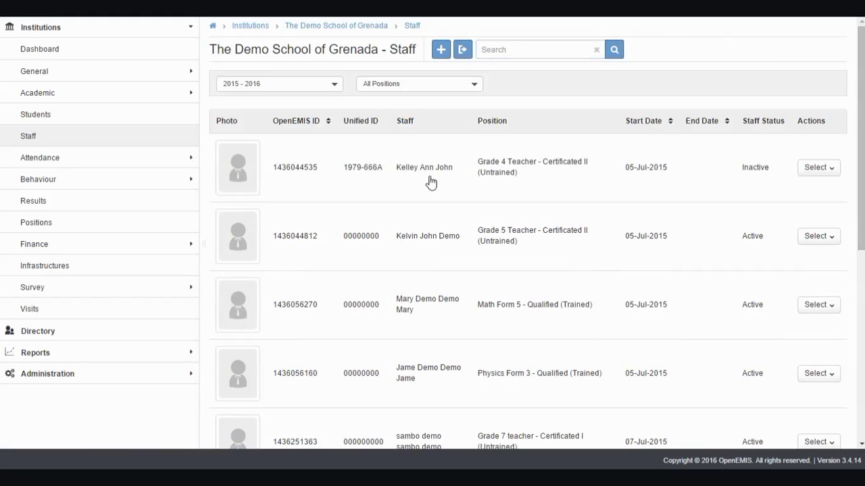
pyautogui.click(814, 172)
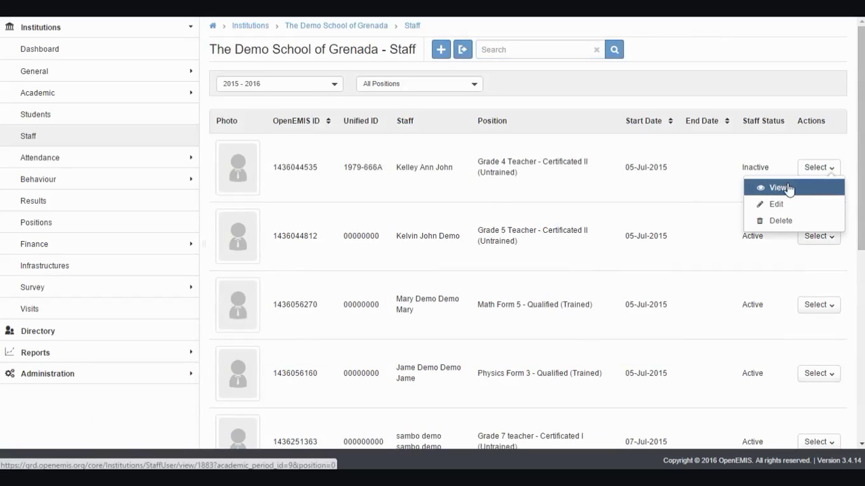
# - View the inactive Grade 4 teacher's record and open their Staff General profile overview
pyautogui.click(785, 189)
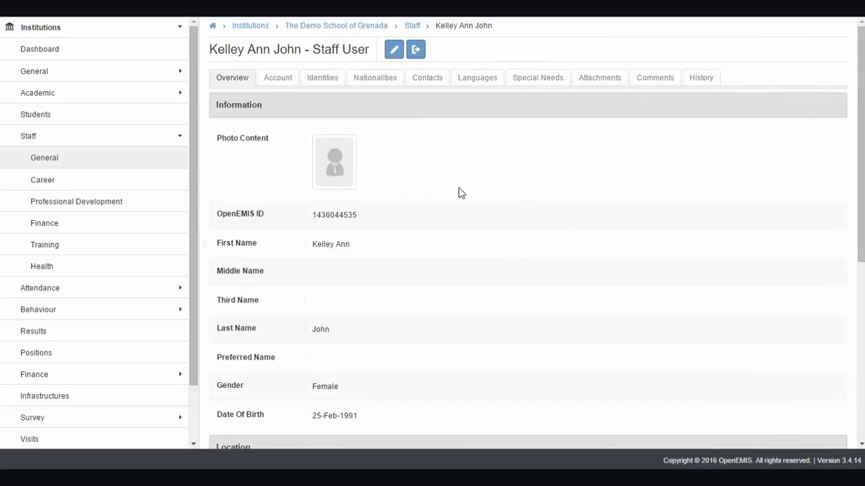
pyautogui.click(58, 161)
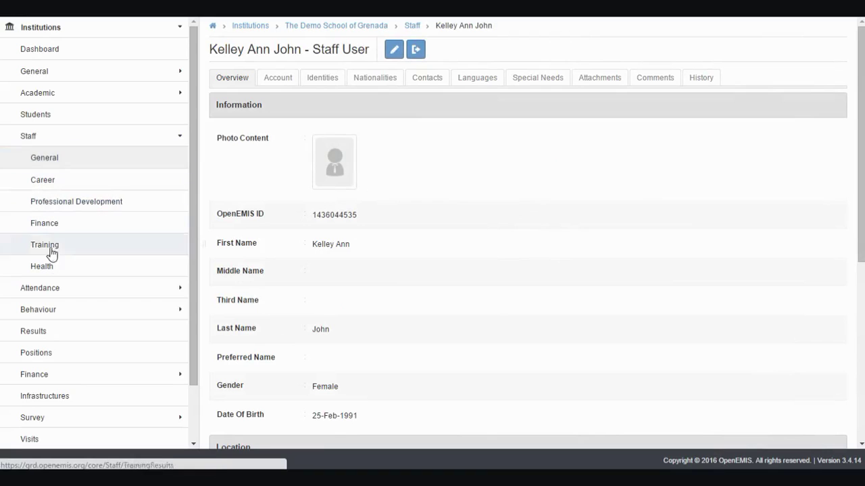
pyautogui.click(52, 180)
pyautogui.click(52, 162)
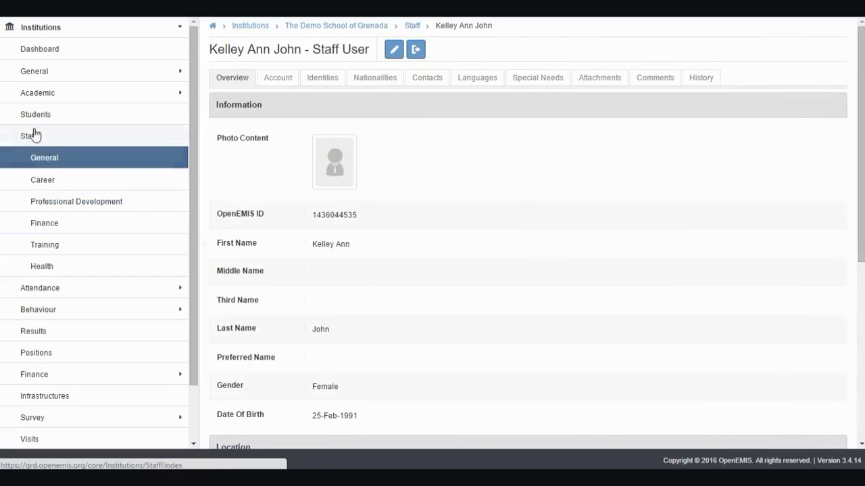
pyautogui.click(46, 163)
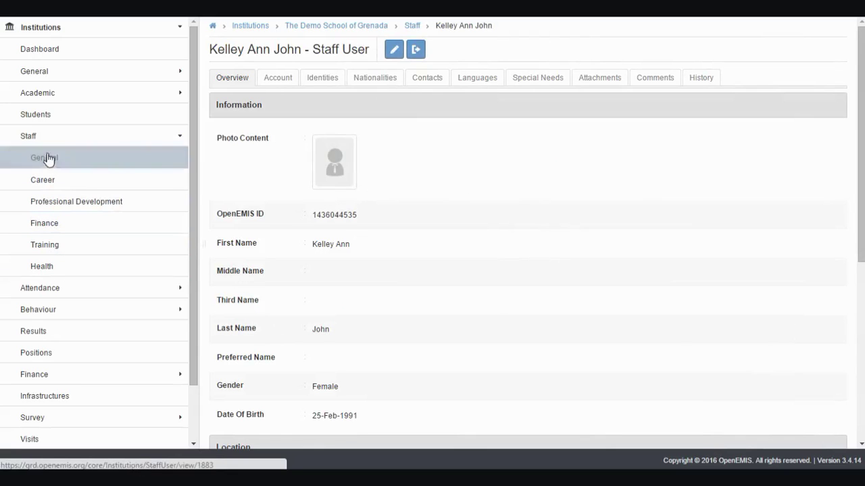
pyautogui.click(24, 138)
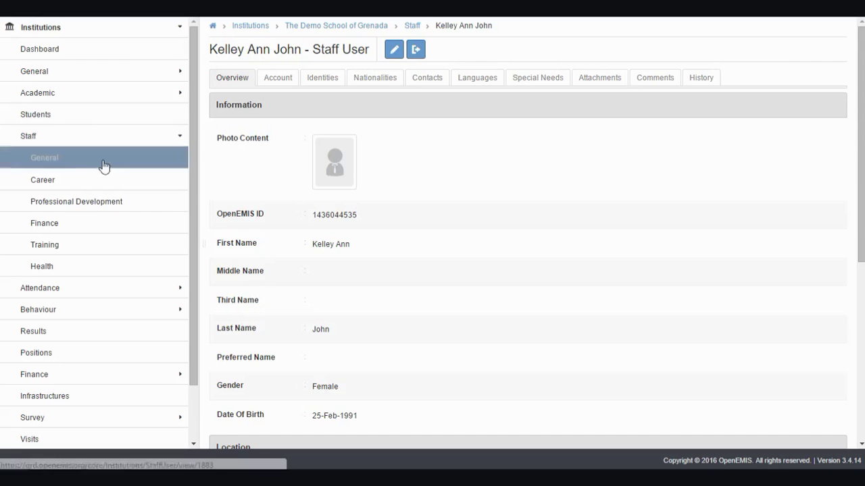
pyautogui.click(61, 163)
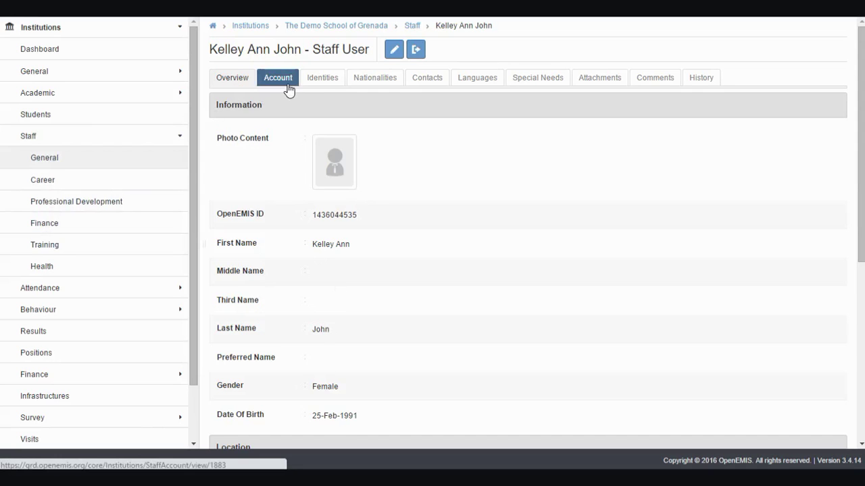
# - Show the staff member's Identities list with the Unified ID and NIS Card No. records
pyautogui.click(336, 82)
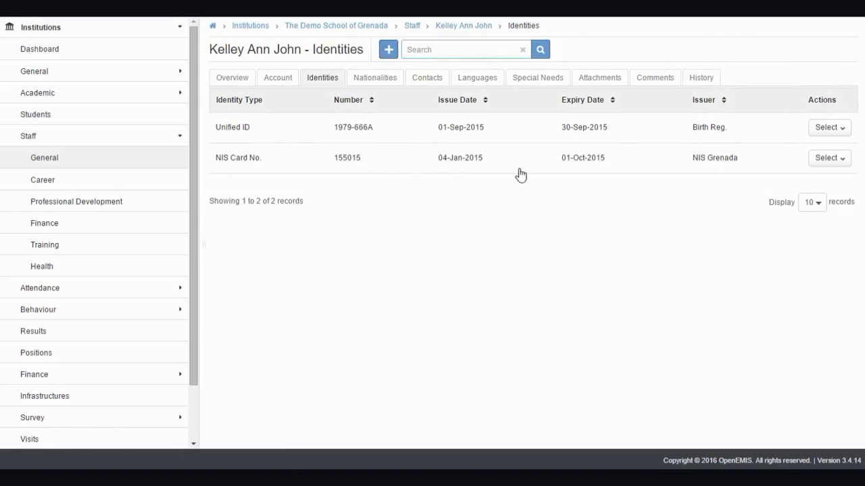
pyautogui.click(828, 158)
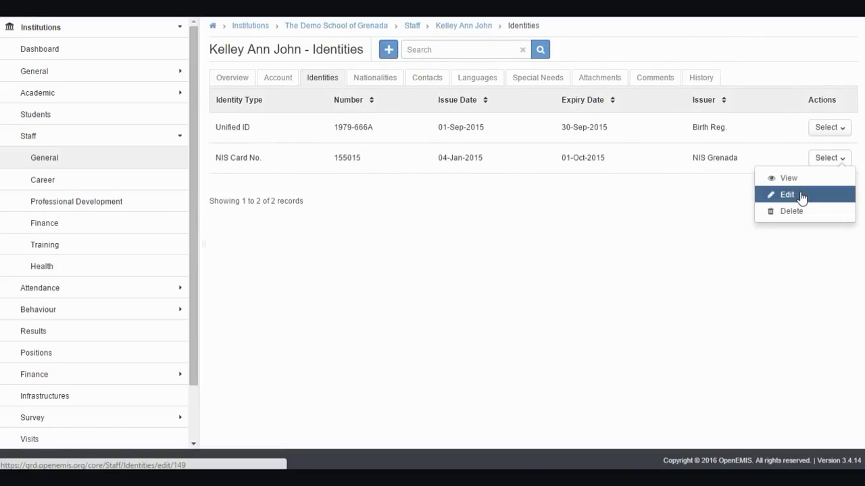
pyautogui.click(802, 198)
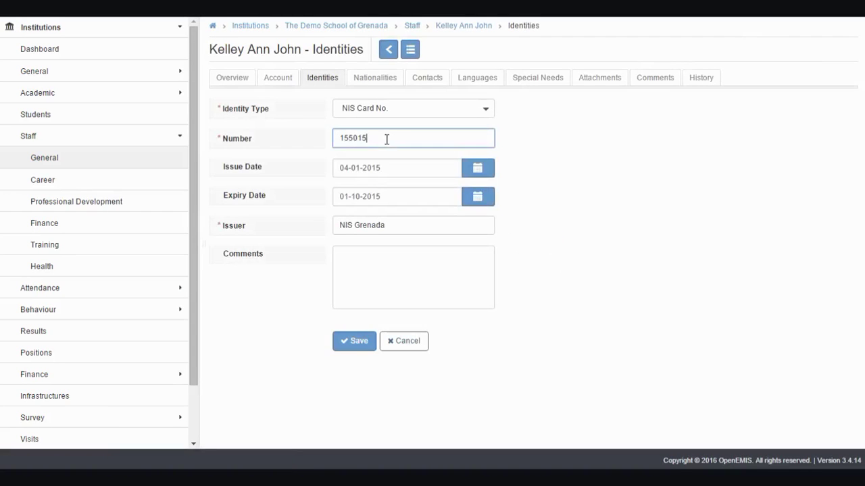
pyautogui.doubleClick(386, 139)
pyautogui.click(387, 139)
pyautogui.click(361, 281)
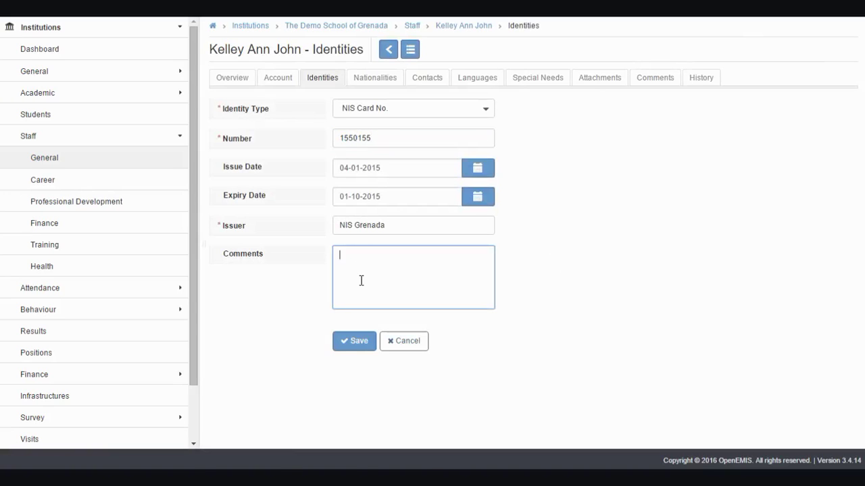
pyautogui.click(357, 348)
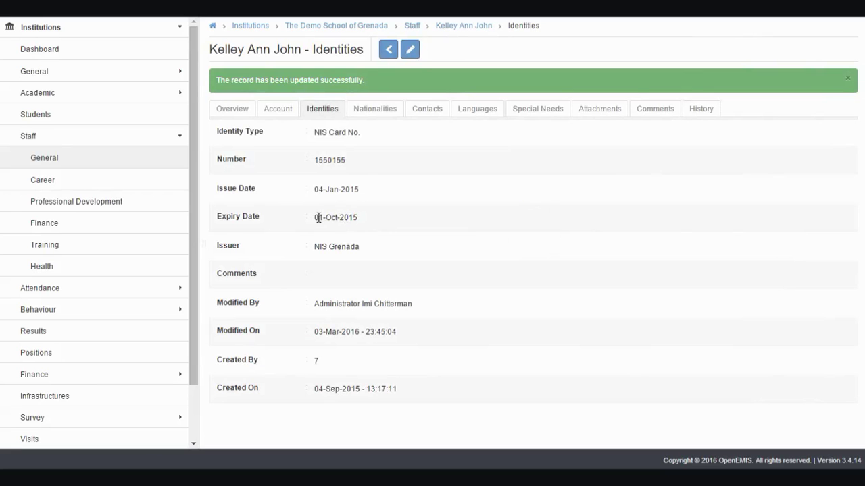
# - Change the NIS Card No. expiry date to 01-10-2099, save, and go back to Identities
pyautogui.click(410, 60)
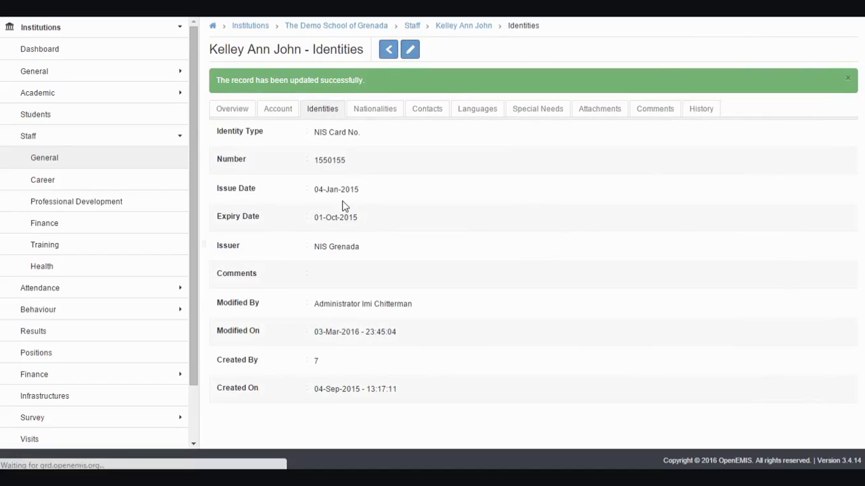
pyautogui.click(418, 196)
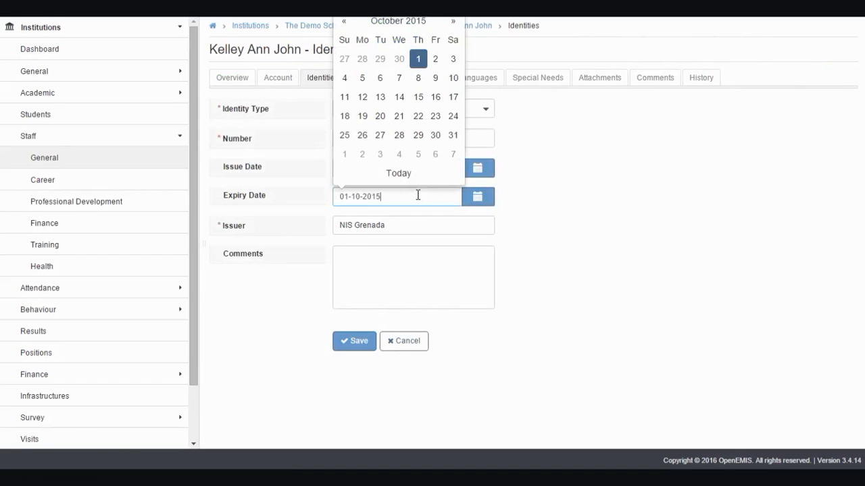
pyautogui.press('BackSpace')
pyautogui.press('BackSpace')
pyautogui.write('99')
pyautogui.click(353, 344)
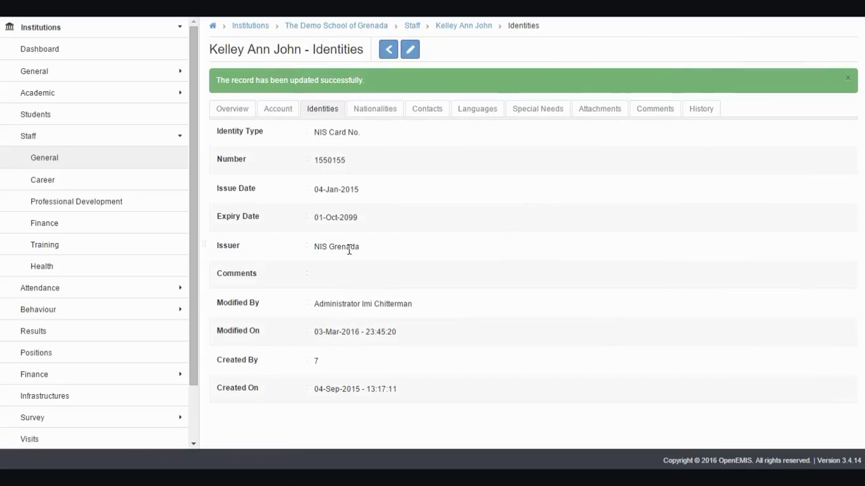
pyautogui.click(323, 112)
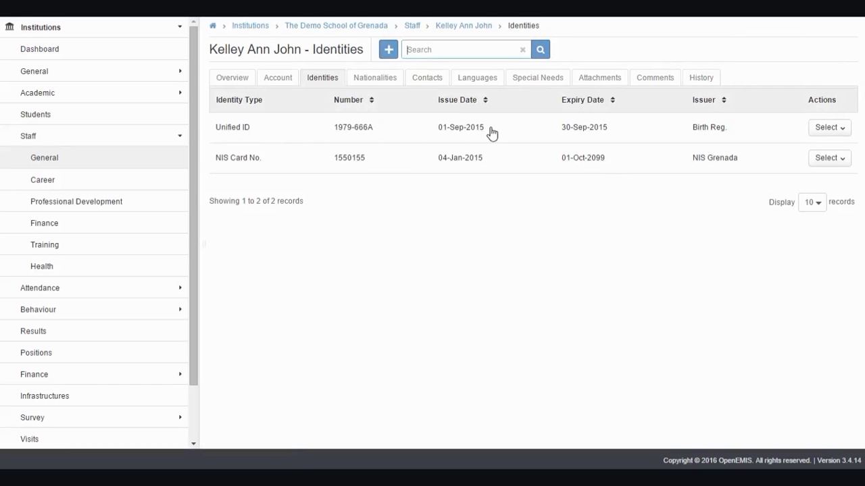
# - Start a new Grenada Drivers Permit identity and enter its permit number
pyautogui.click(388, 54)
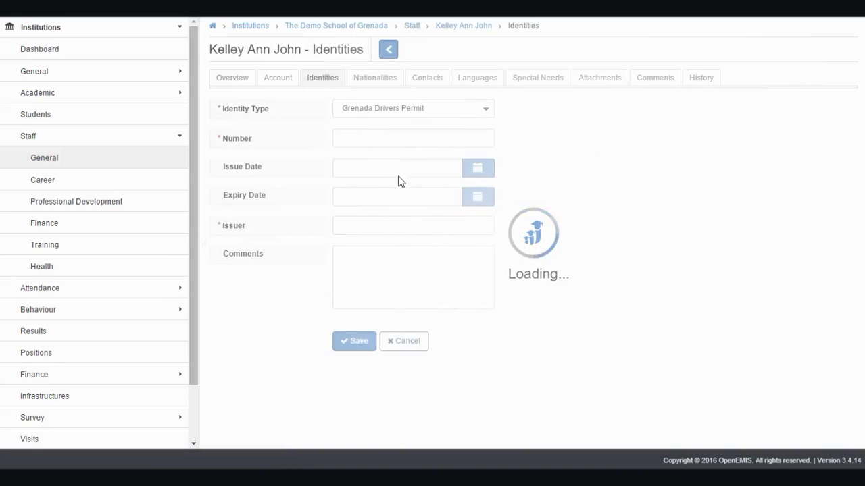
pyautogui.click(412, 110)
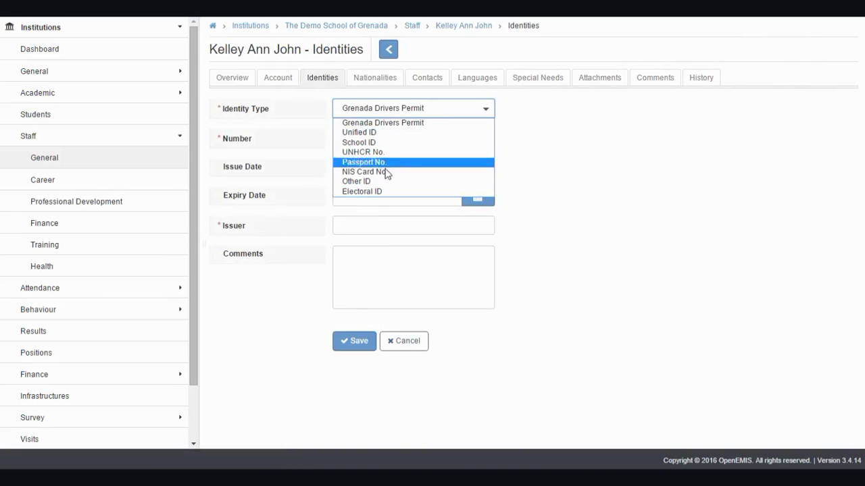
pyautogui.click(408, 128)
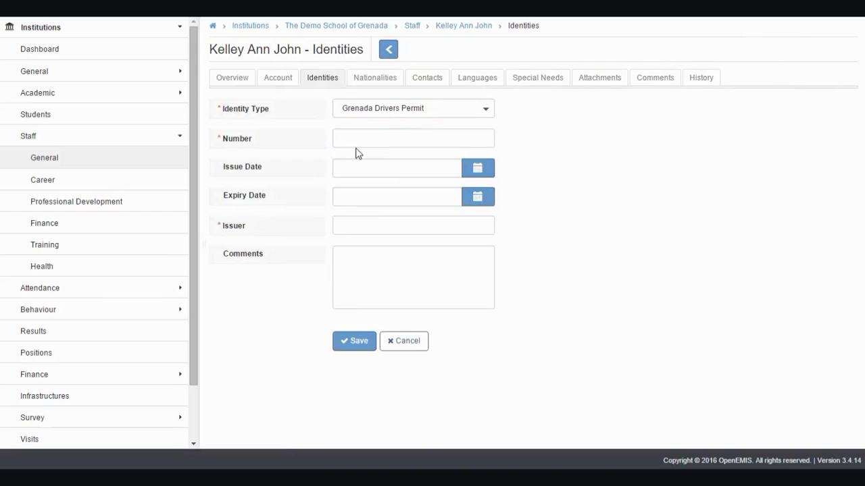
pyautogui.click(349, 138)
pyautogui.write('543798566')
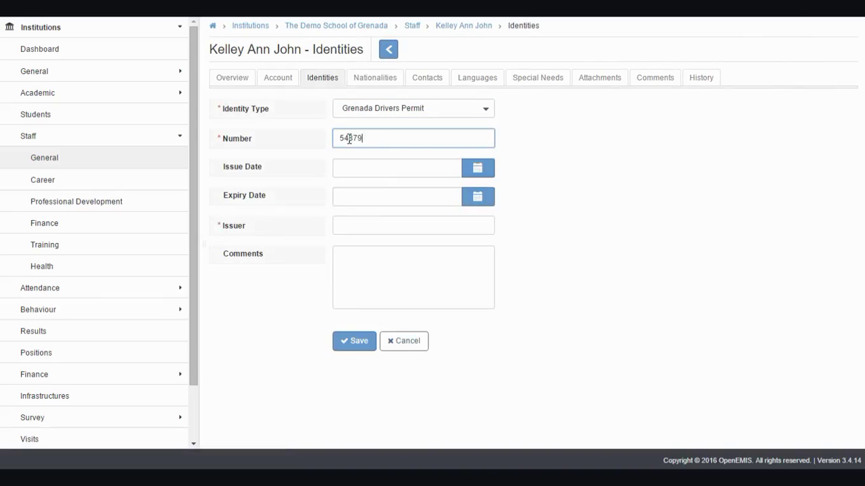
# - Set validity 01-Mar-2016 to 30-Mar-2016, issuer Traffic Dept., and save the permit
pyautogui.click(476, 169)
pyautogui.click(381, 229)
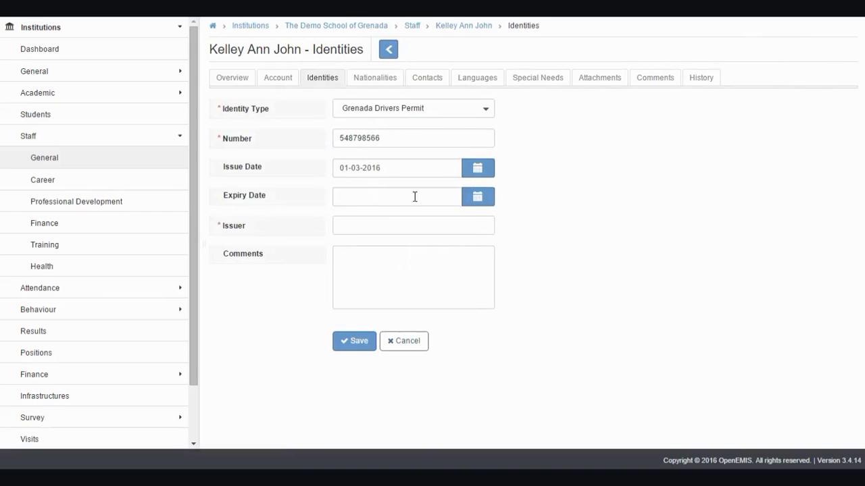
pyautogui.click(487, 197)
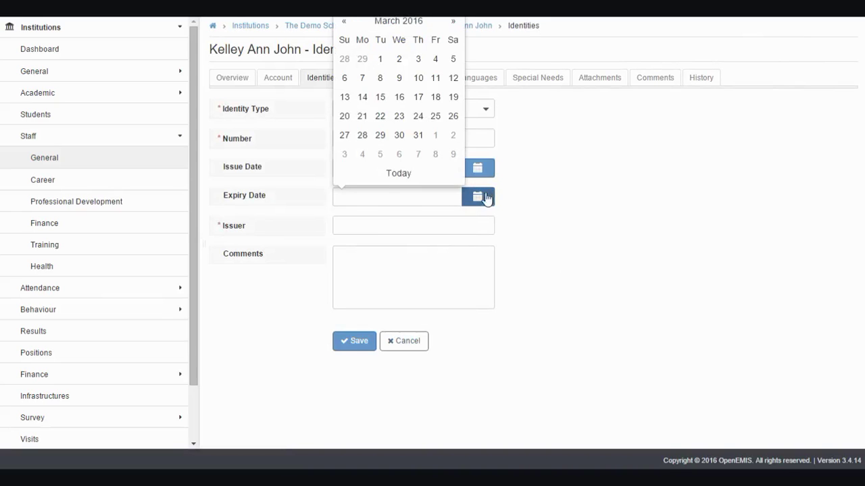
pyautogui.click(400, 136)
pyautogui.click(367, 233)
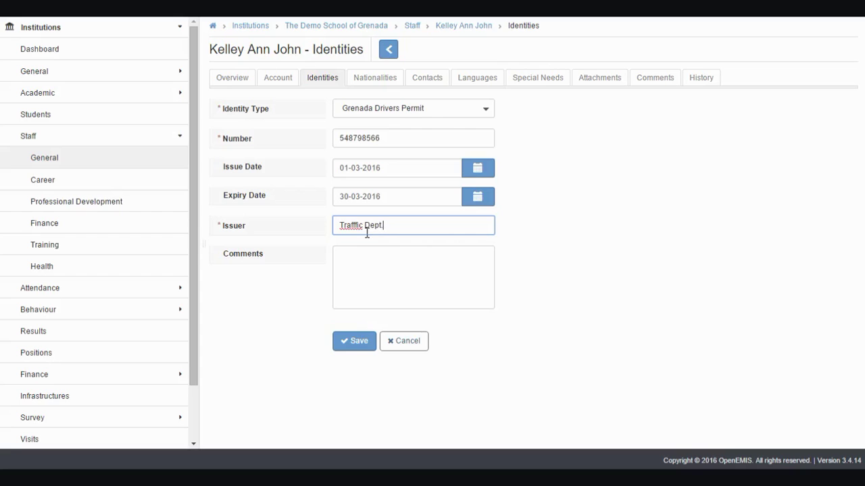
pyautogui.rightClick(359, 229)
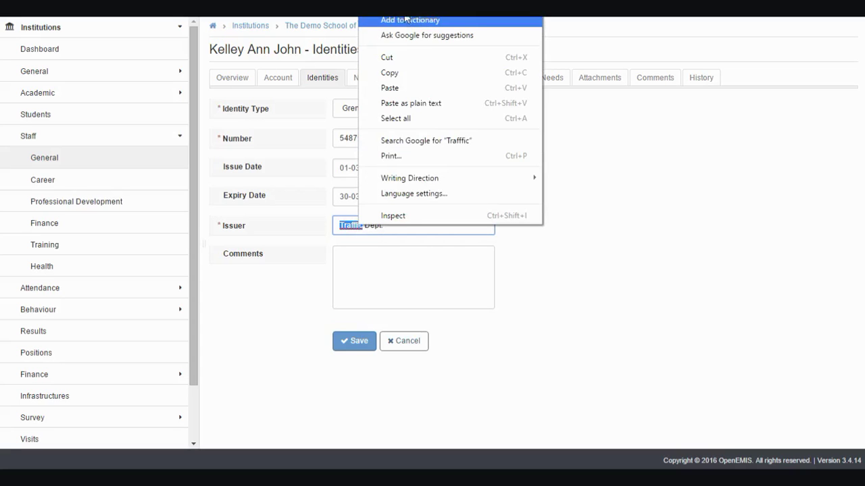
pyautogui.click(409, 20)
pyautogui.click(361, 343)
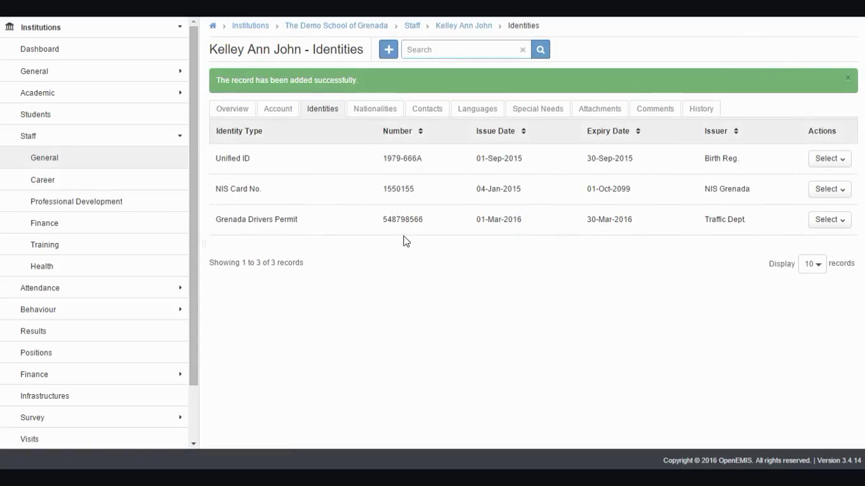
# - Add an Email contact with description Work, entering the work email address, and save it
pyautogui.click(438, 110)
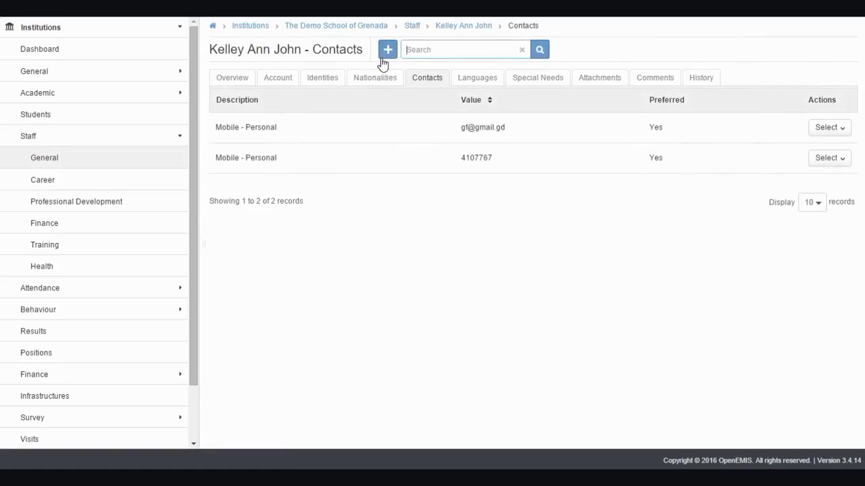
pyautogui.click(389, 51)
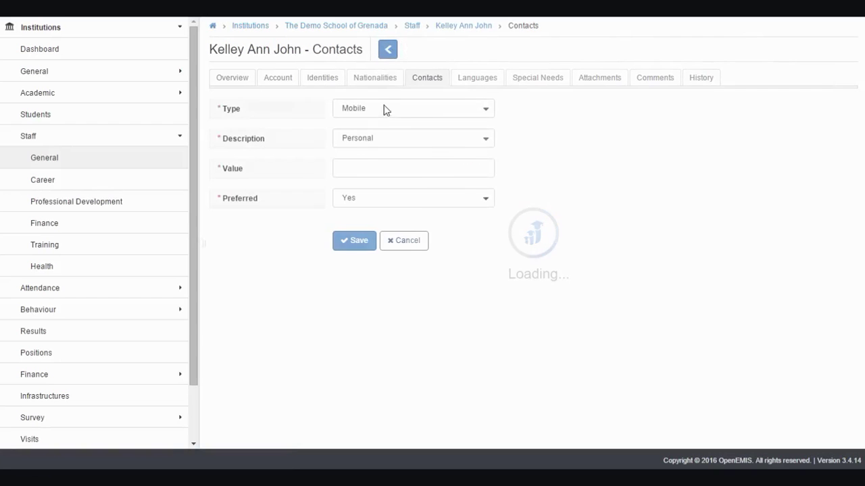
pyautogui.click(386, 110)
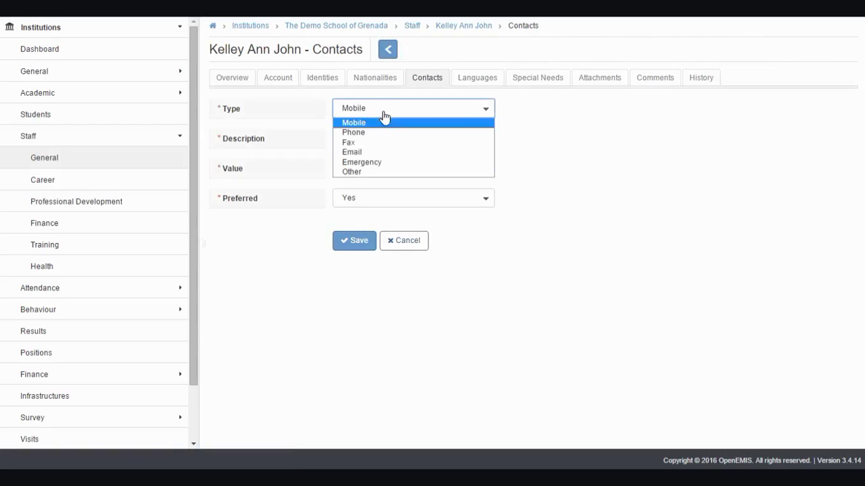
pyautogui.click(377, 154)
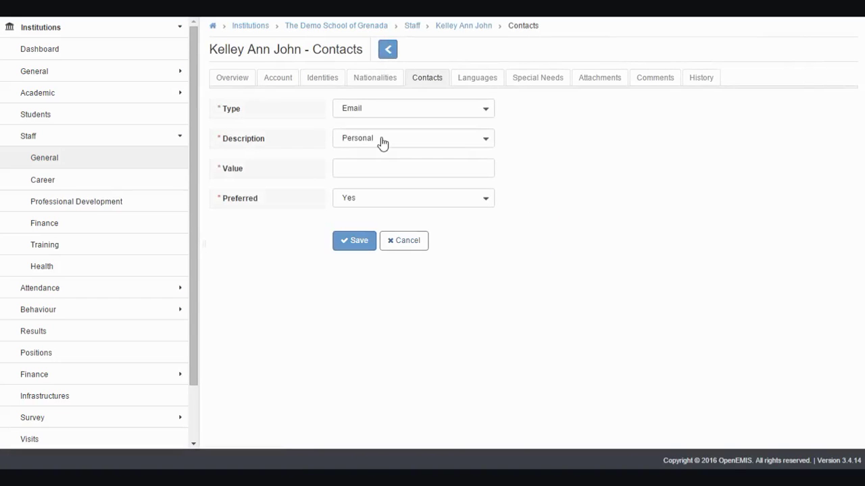
pyautogui.click(382, 142)
pyautogui.click(372, 163)
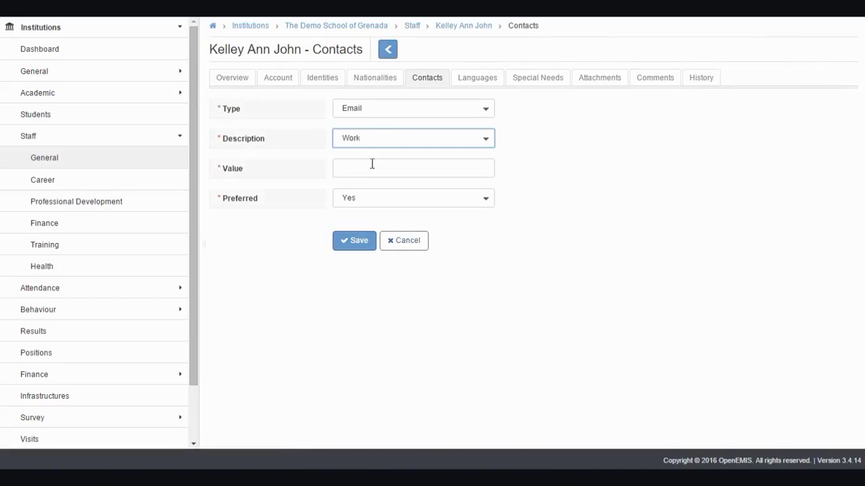
pyautogui.click(355, 162)
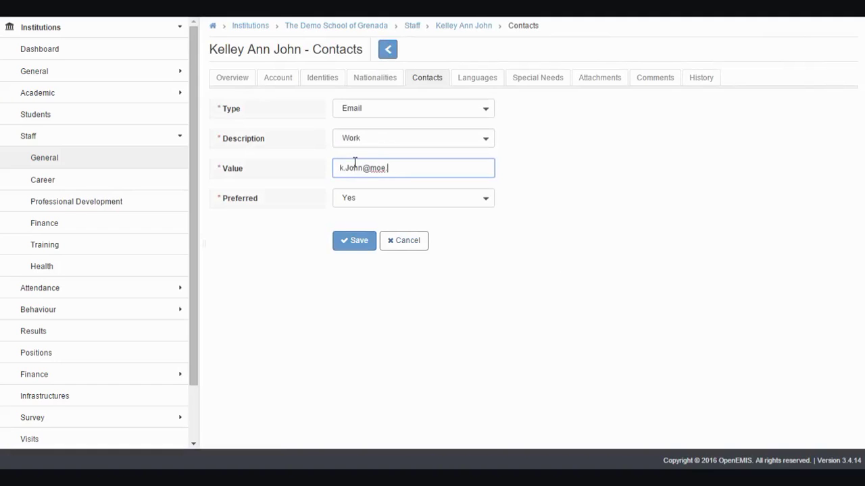
pyautogui.click(355, 244)
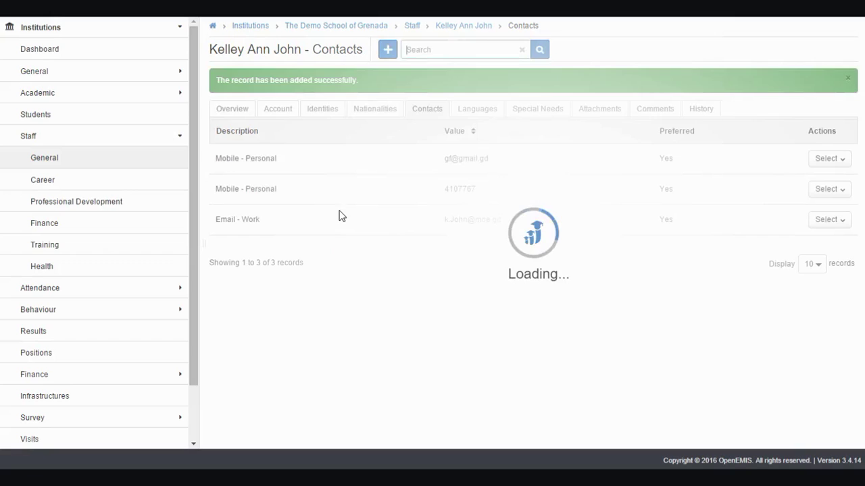
# - Create a Birth Certificate attachment described as a scanned copy of Birth Paper, fixing the 'Birht' typo
pyautogui.click(596, 114)
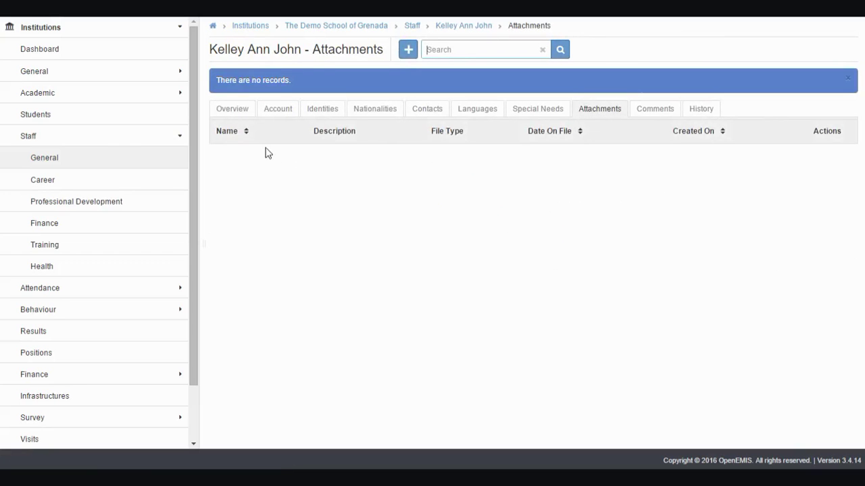
pyautogui.click(408, 49)
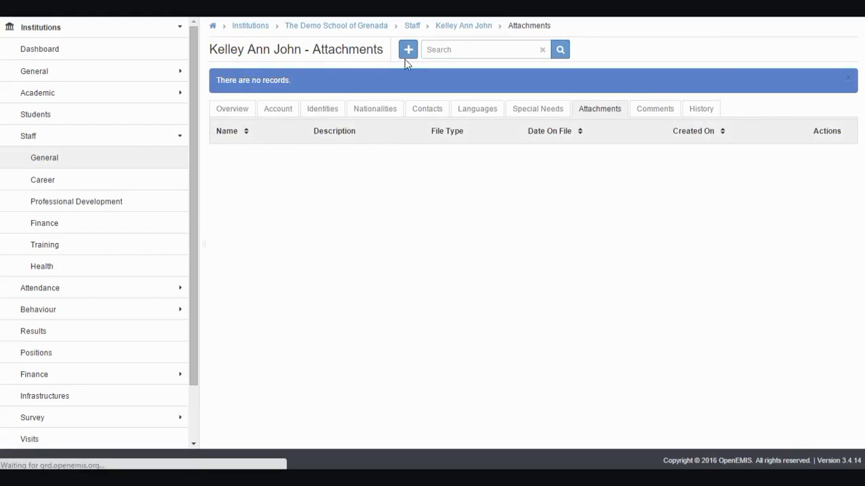
pyautogui.click(352, 108)
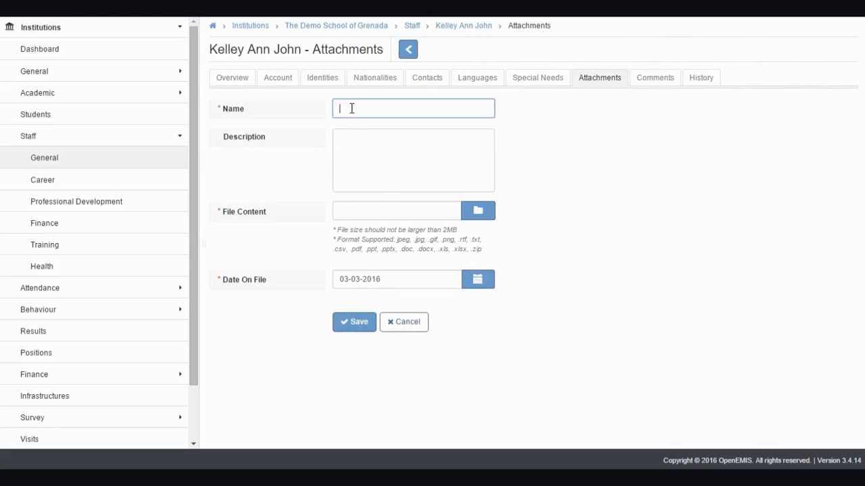
pyautogui.click(391, 158)
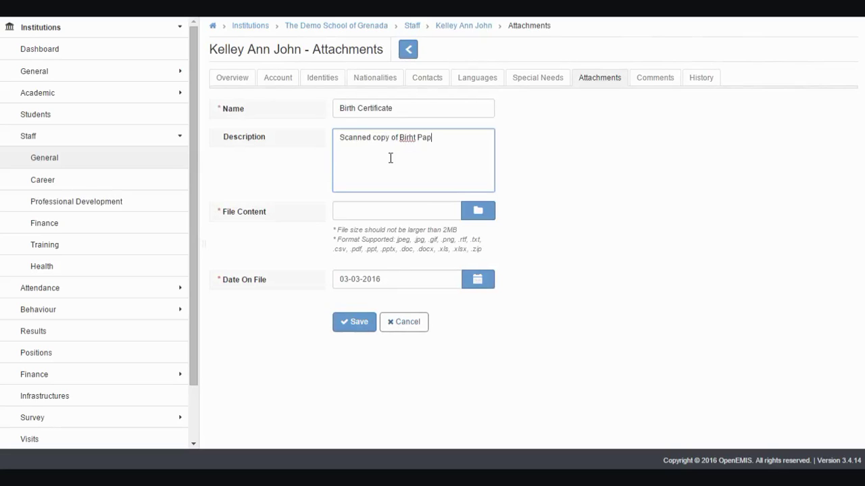
pyautogui.rightClick(415, 139)
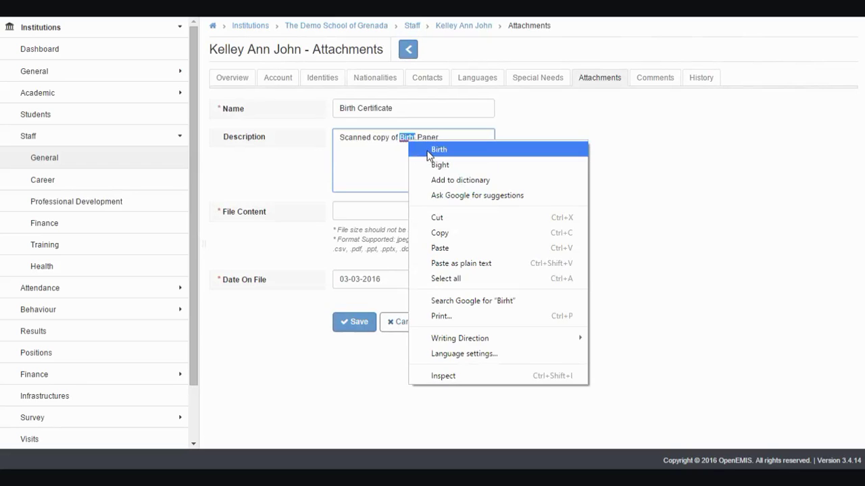
pyautogui.click(430, 150)
pyautogui.click(489, 218)
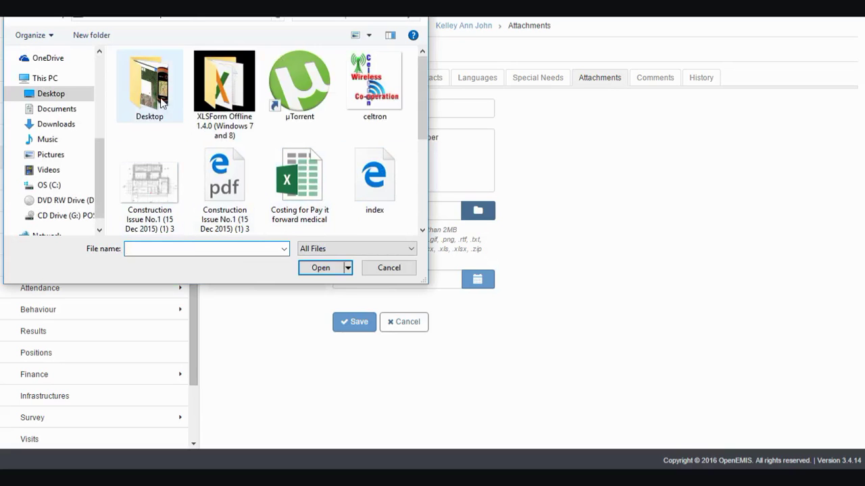
# - Select phone.jfif from the Desktop as the attachment's file
pyautogui.click(375, 101)
pyautogui.moveTo(422, 102); pyautogui.dragTo(422, 176)
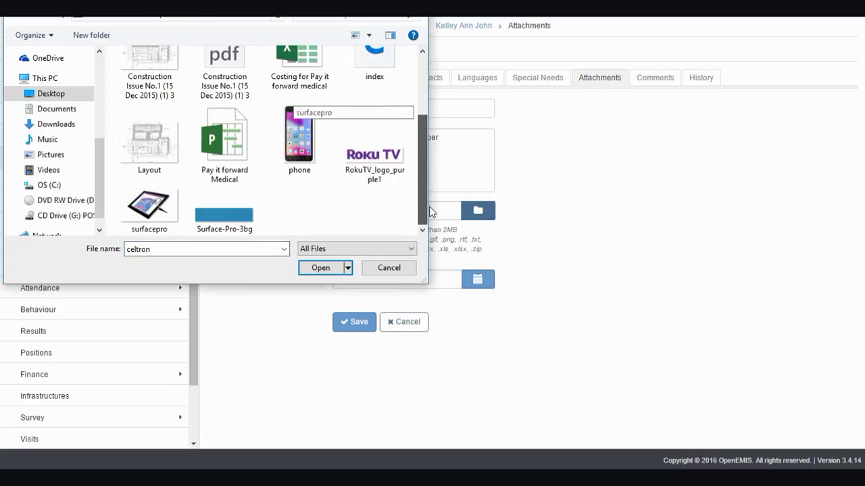
pyautogui.click(299, 142)
pyautogui.click(320, 268)
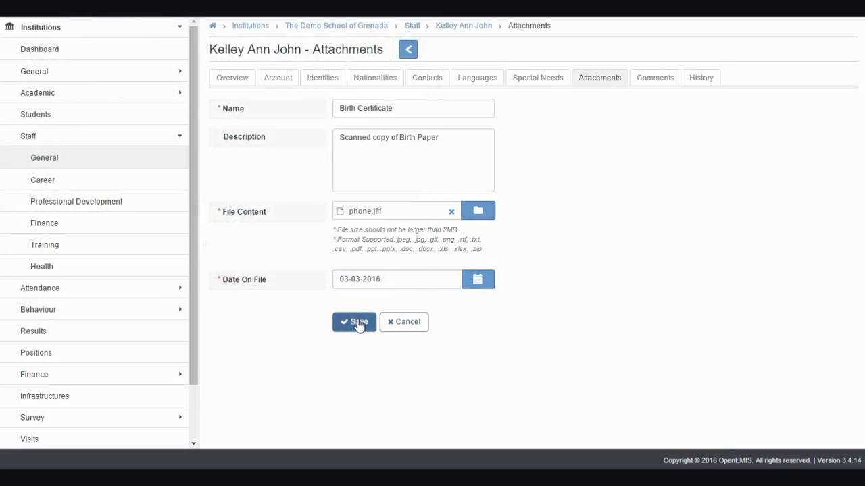
# - Set Date On File to 01-Dec-2002 and save the Birth Certificate attachment
pyautogui.click(388, 277)
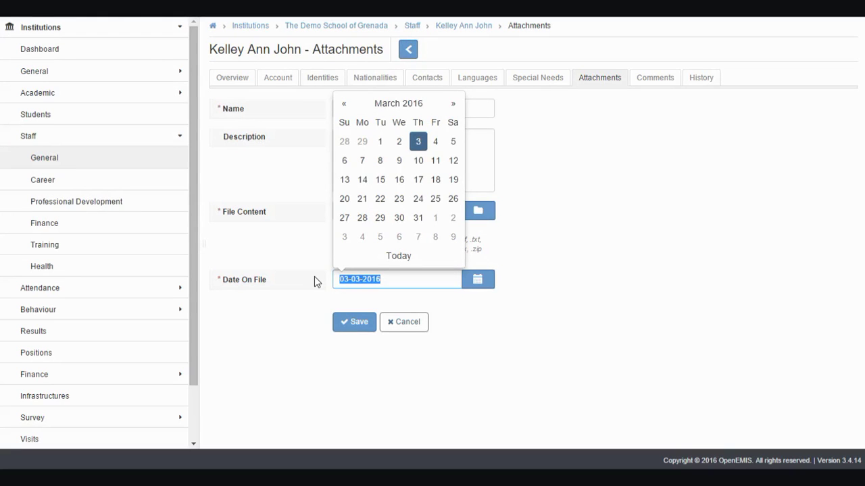
pyautogui.write('1/12')
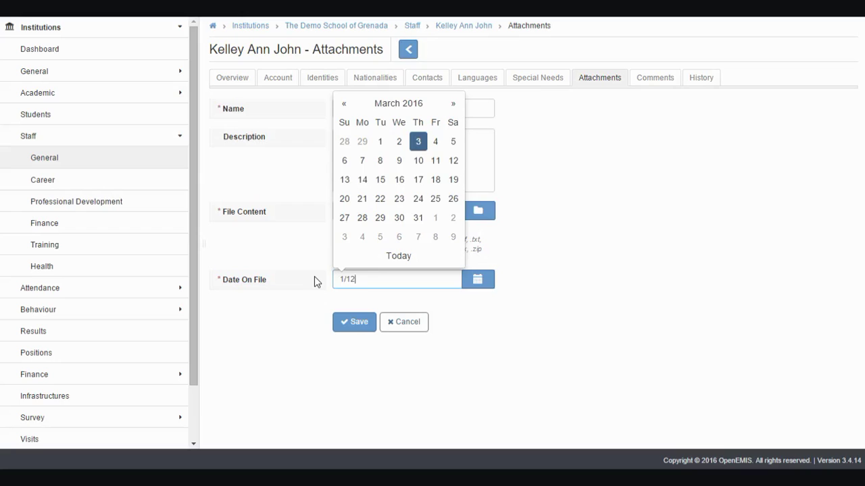
pyautogui.write('/2002')
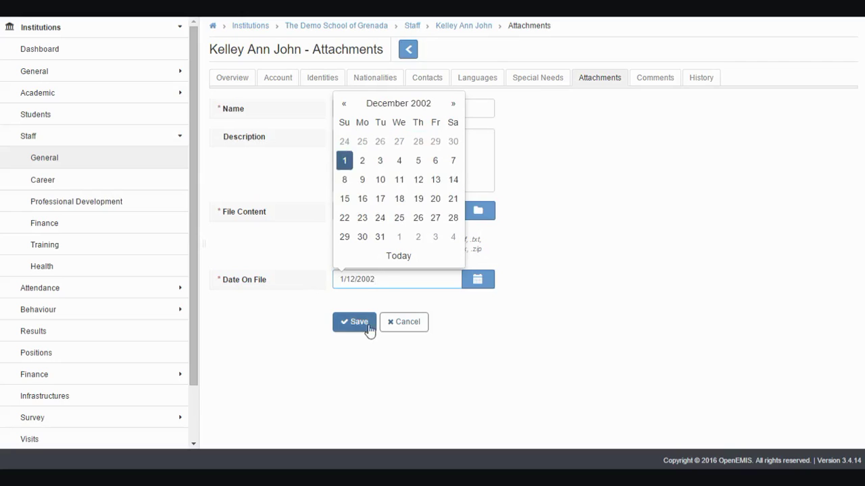
pyautogui.click(368, 326)
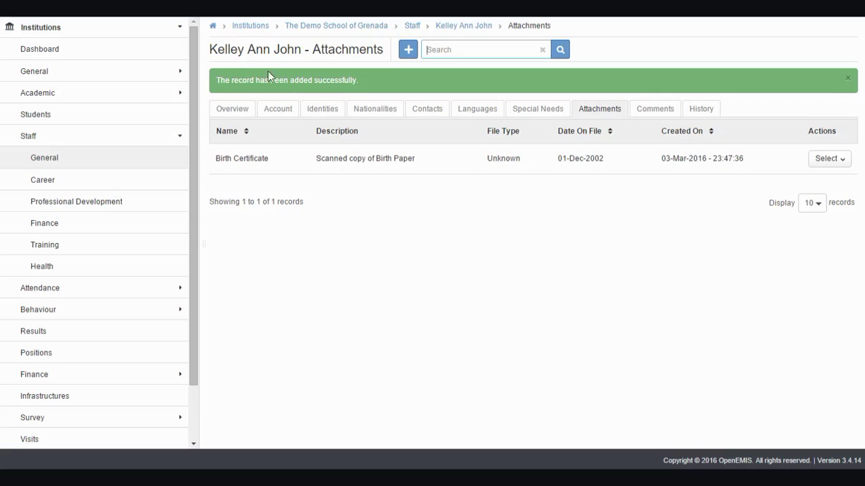
# - Go to Career > Professional Development to view the staff member's empty Qualifications list
pyautogui.click(50, 186)
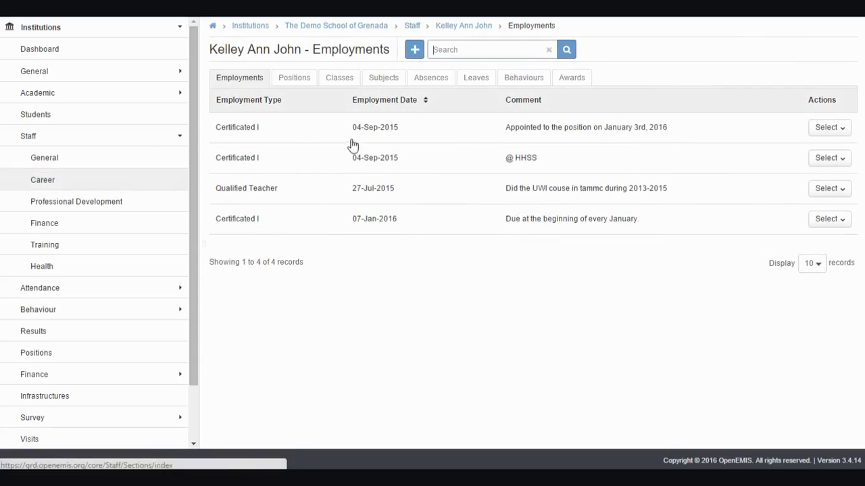
pyautogui.click(111, 203)
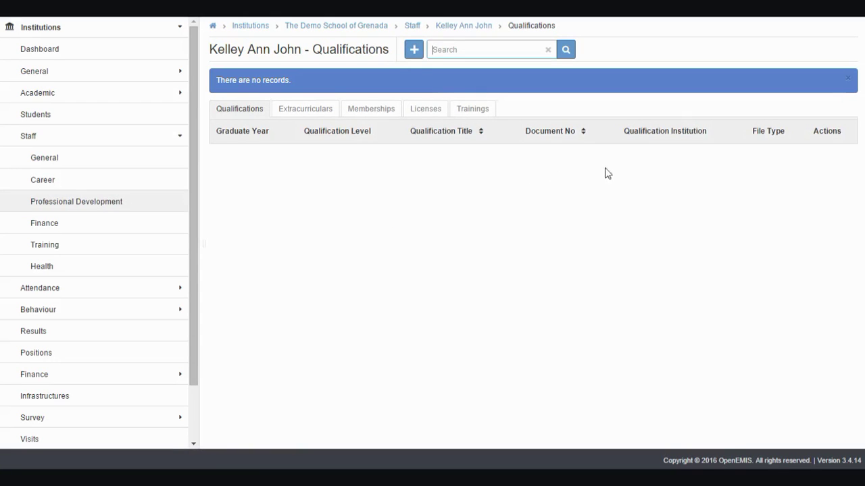
# - Start a new qualification, keeping School Leaving Certificate as the qualification level
pyautogui.click(414, 51)
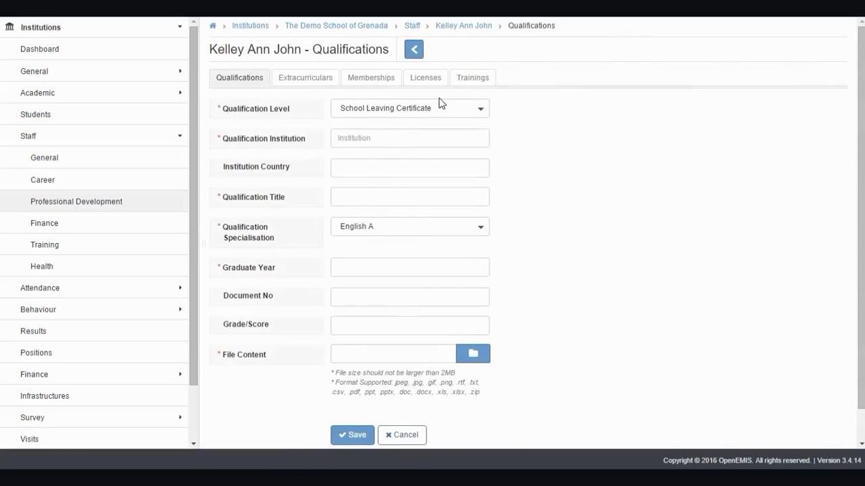
pyautogui.click(448, 108)
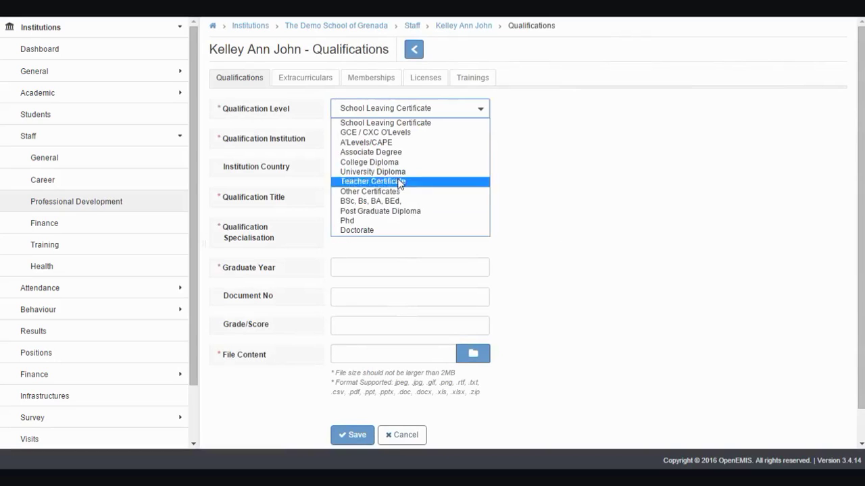
pyautogui.click(551, 162)
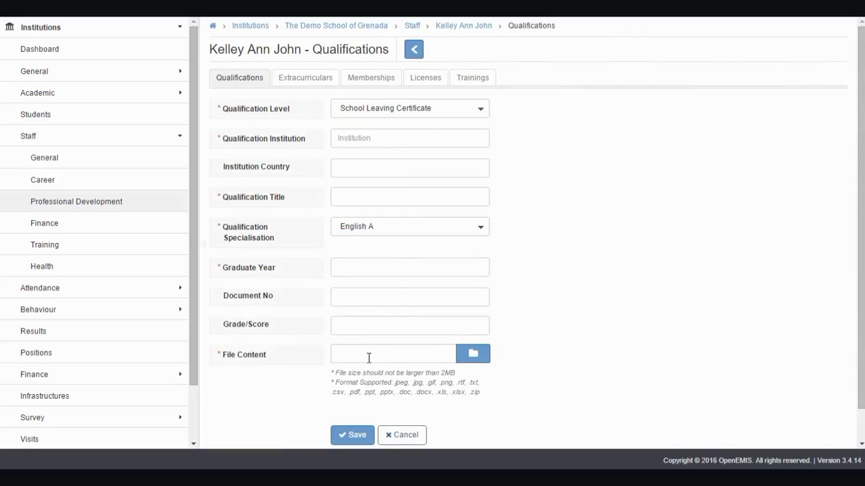